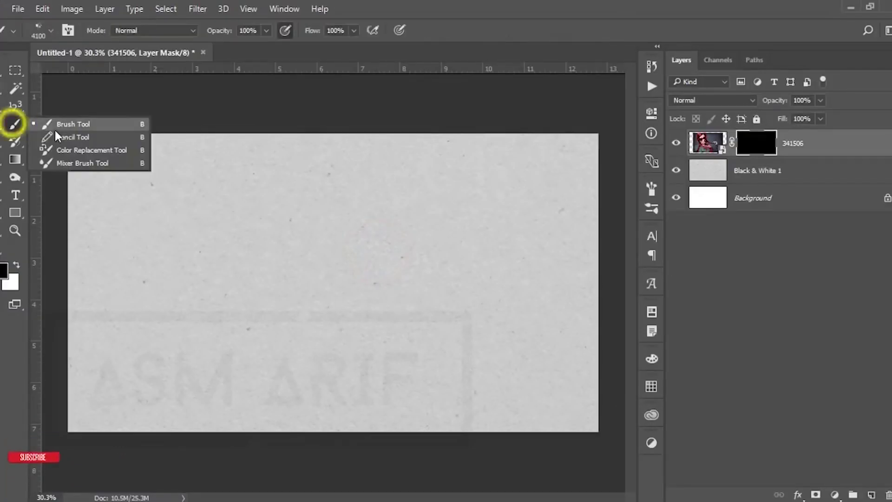
Step: Paint white on the layer mask with the 700 cloud brush to reveal the photo
left_click(667, 469)
left_click(258, 235)
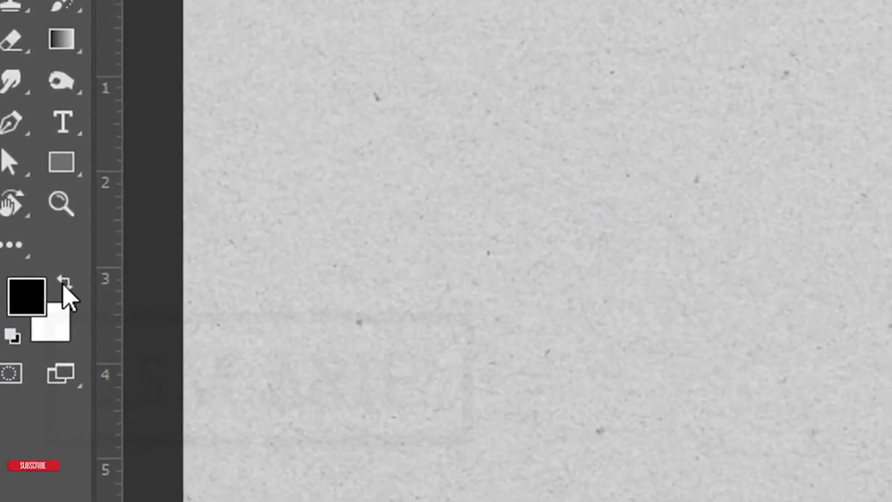
left_click(64, 284)
mouse_move(278, 230)
left_mouse_down()
mouse_move(349, 279)
mouse_move(409, 260)
left_mouse_up()
Step: Reveal the photo at the upper left with the 600 splatter brush
right_click(367, 200)
double_click(576, 376)
mouse_move(349, 261)
left_mouse_down()
mouse_move(209, 209)
mouse_move(195, 196)
left_mouse_up()
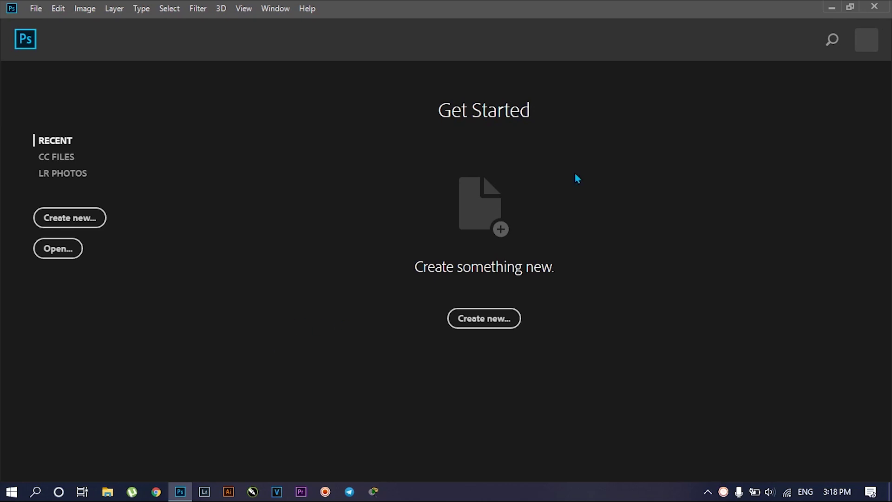
Step: Switch from Photoshop to Google Chrome and start a search with 'brus'
left_click(831, 8)
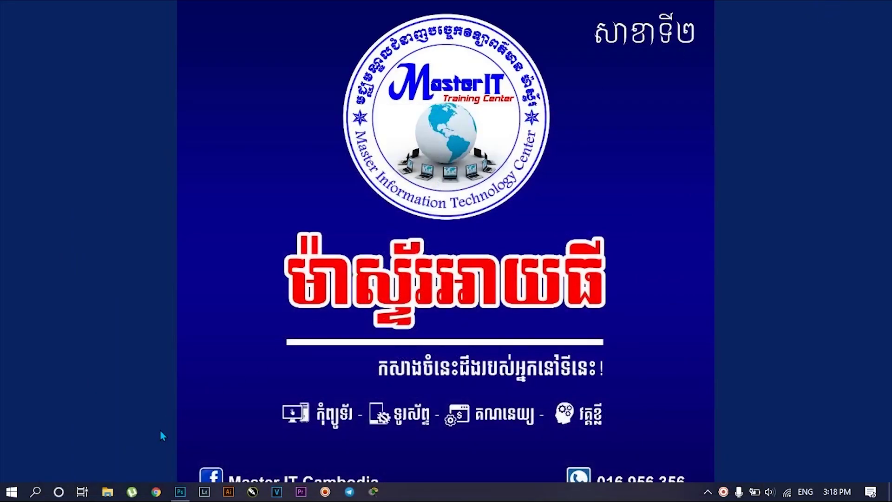
left_click(158, 491)
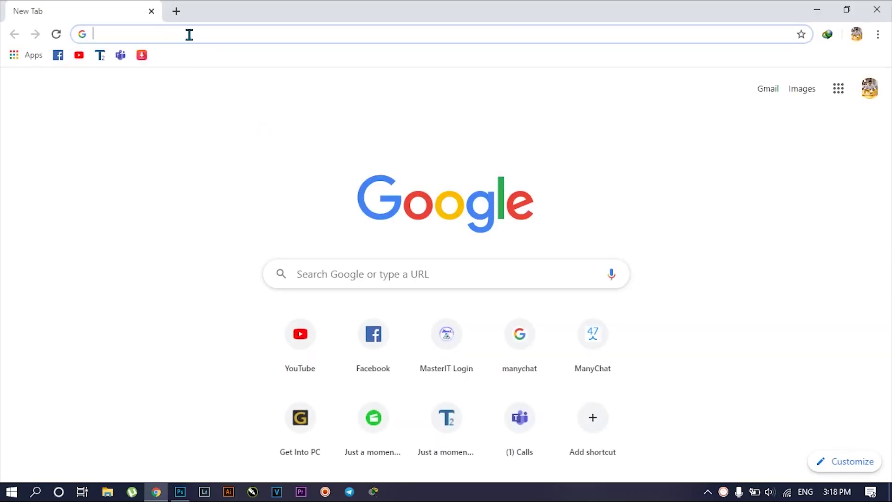
left_click(189, 34)
type("brus")
Step: Search Google for brusheezy and go to the Brusheezy homepage
key("Down")
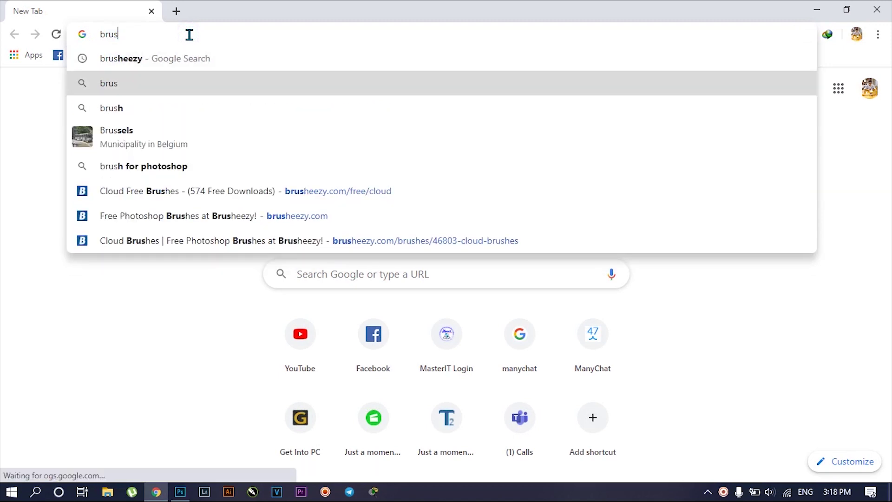
key("Up")
key("Return")
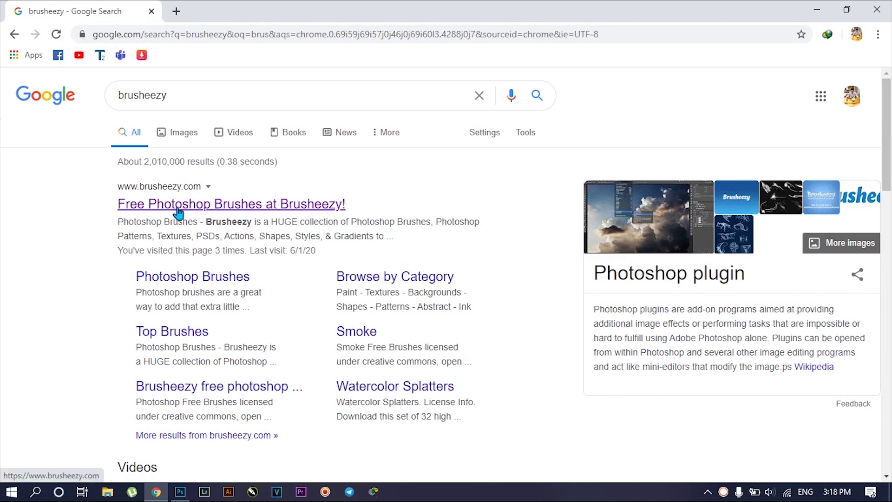
left_click(288, 204)
left_click(241, 209)
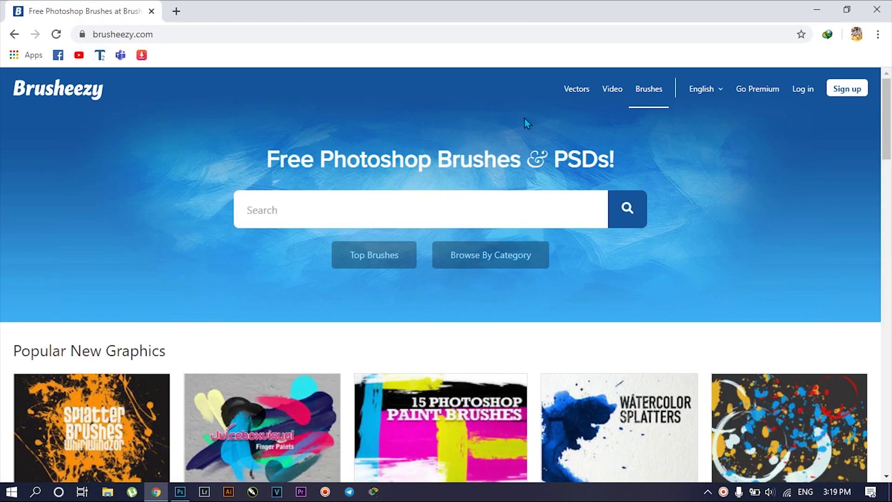
Step: Scroll through the Brusheezy homepage graphics and back up to the top
scroll(525, 109, "down", 6)
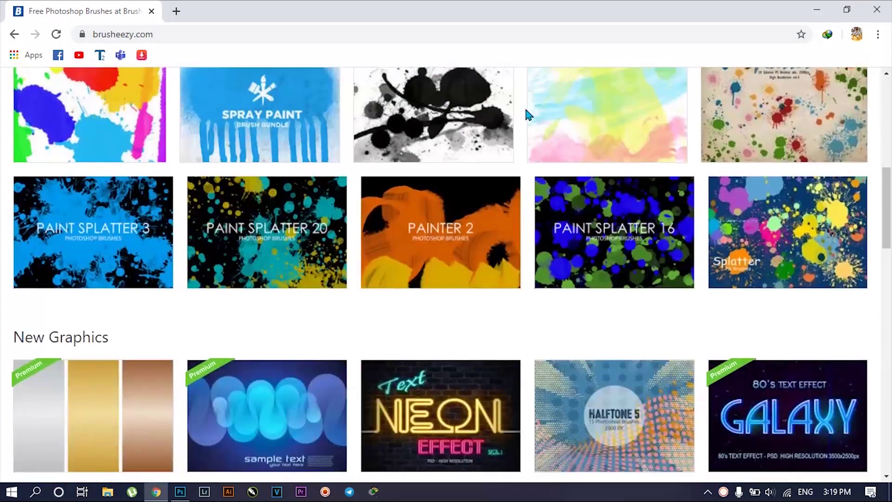
scroll(525, 112, "down", 8)
scroll(467, 143, "up", 7)
scroll(473, 155, "down", 10)
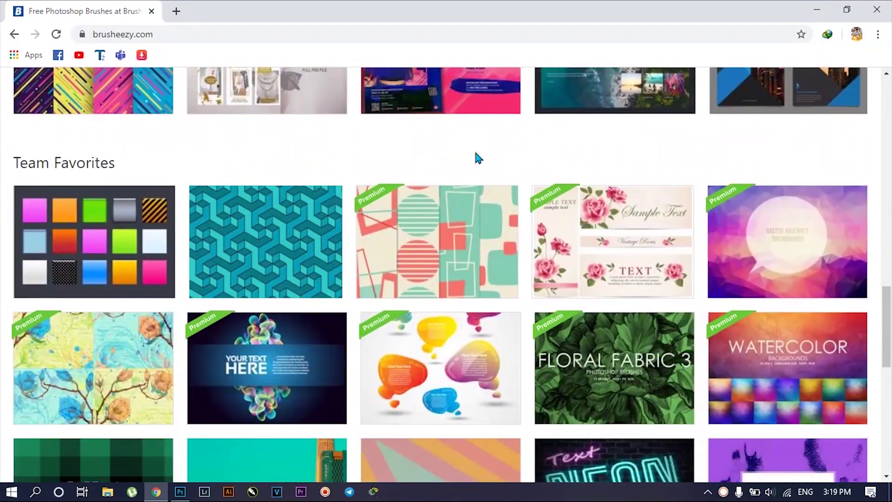
scroll(477, 156, "down", 10)
scroll(479, 158, "down", 2)
scroll(477, 158, "up", 15)
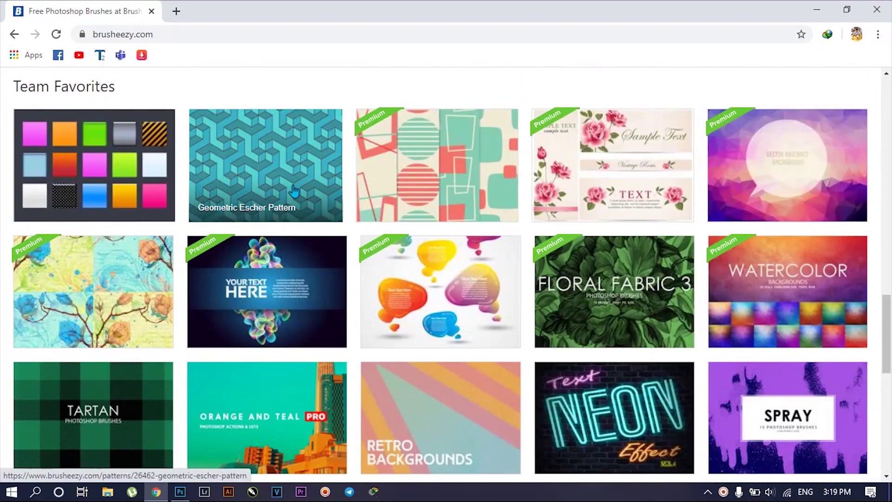
scroll(183, 196, "up", 6)
scroll(209, 195, "up", 4)
scroll(242, 279, "up", 3)
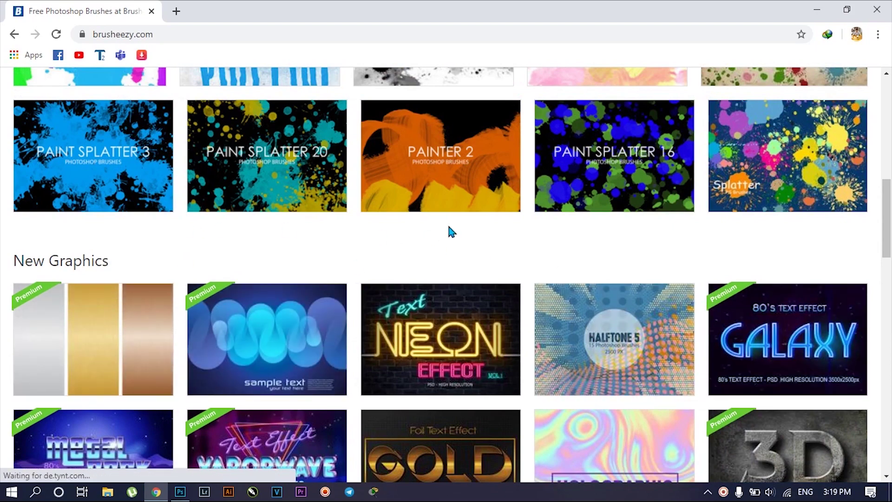
scroll(451, 233, "up", 5)
scroll(498, 227, "up", 5)
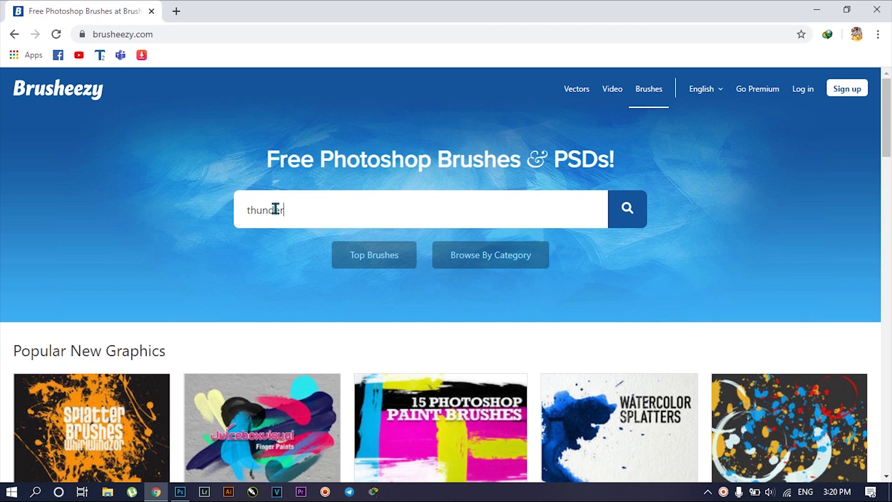
Step: Search Brusheezy for thunder, browse the lightning results, and open the Lightning 4 pack page
key("Return")
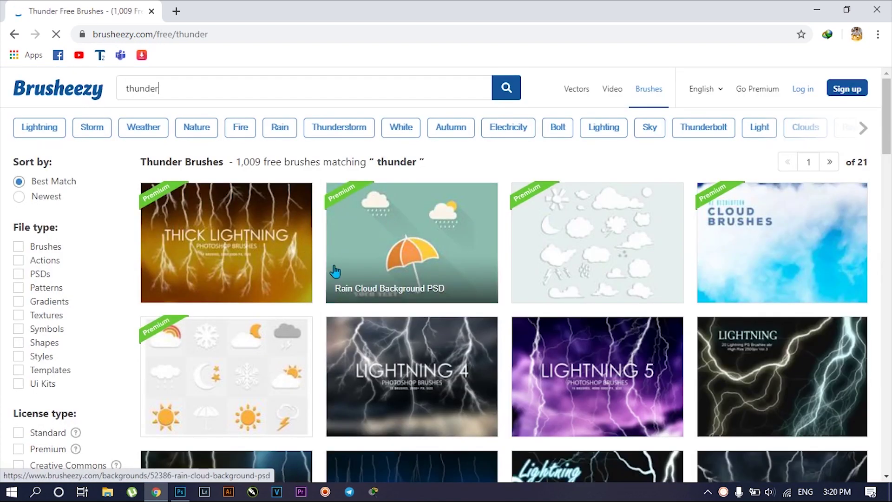
scroll(472, 281, "down", 5)
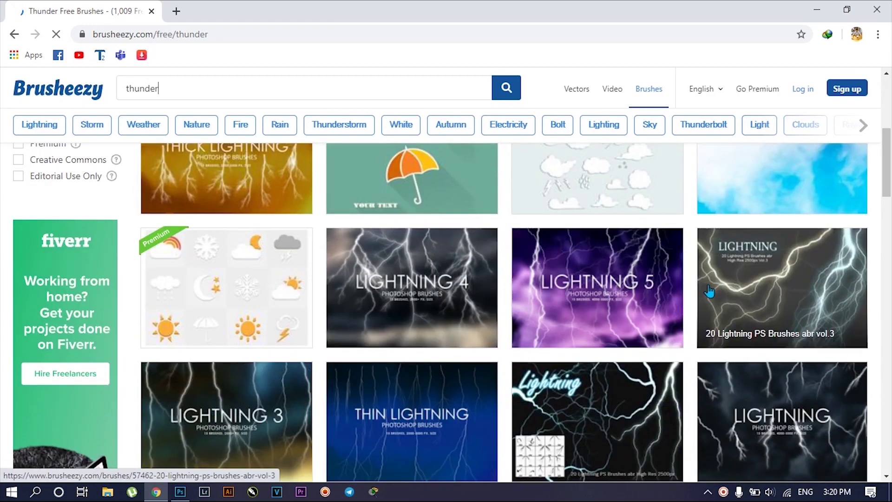
scroll(593, 256, "down", 3)
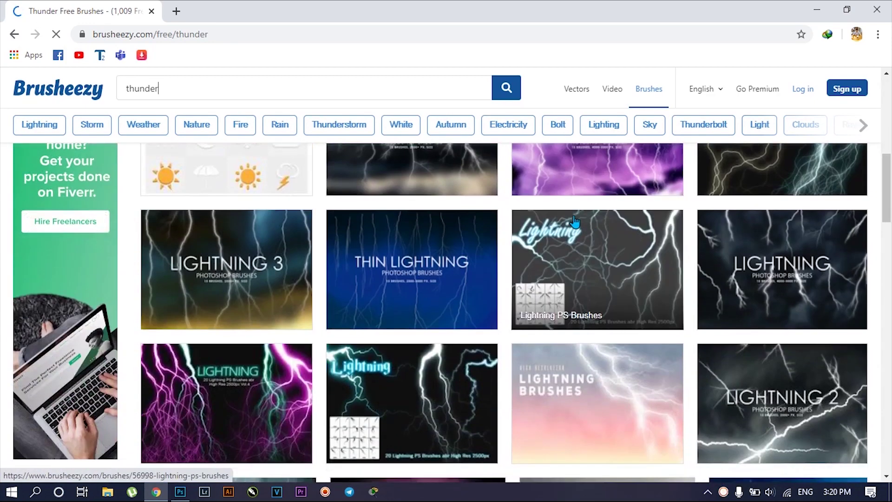
scroll(516, 221, "up", 3)
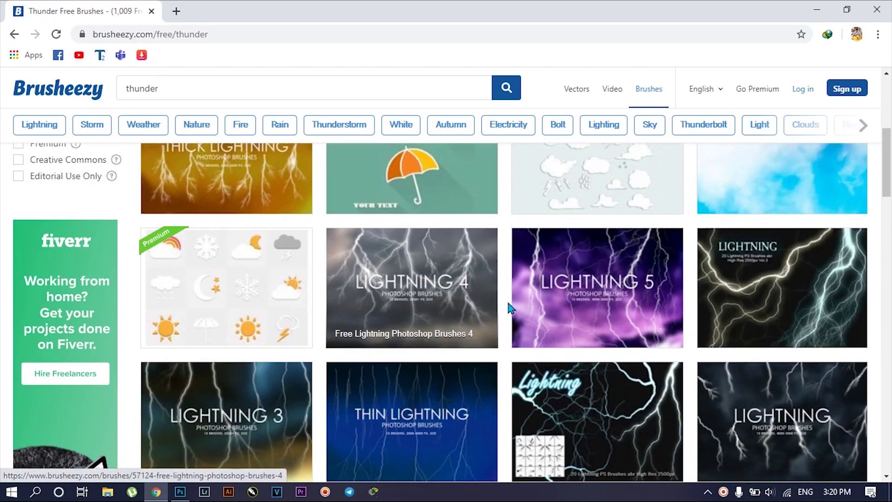
left_click(415, 299)
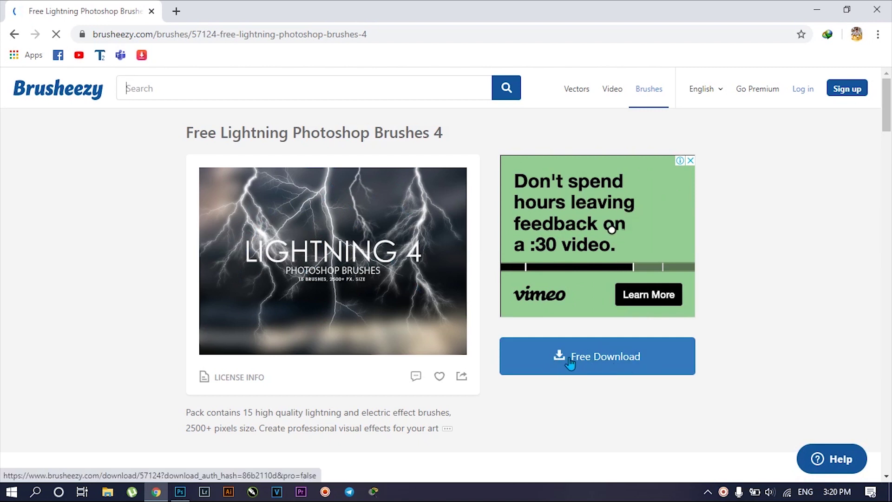
Step: Start the free download of the Free Lightning Photoshop Brushes 4 pack
left_click(610, 362)
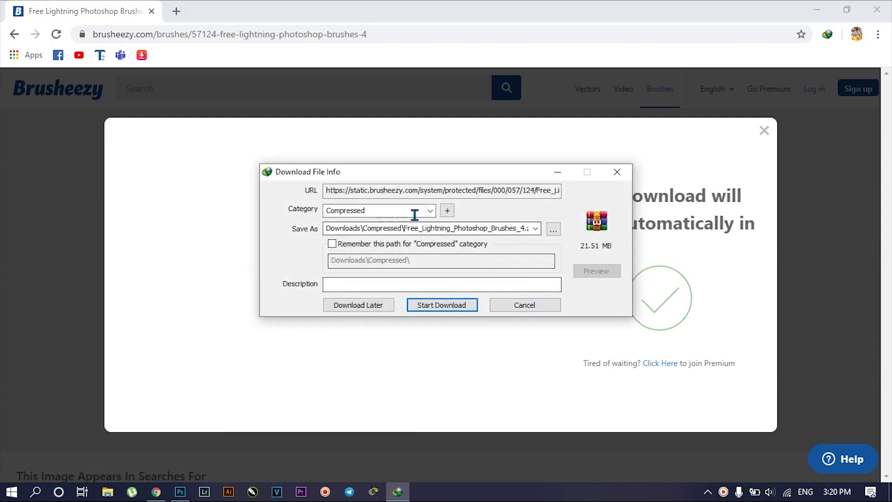
Step: Save Free_Lightning_Photoshop_Brushes_4.zip to Downloads\Compressed and start the download
left_click(554, 232)
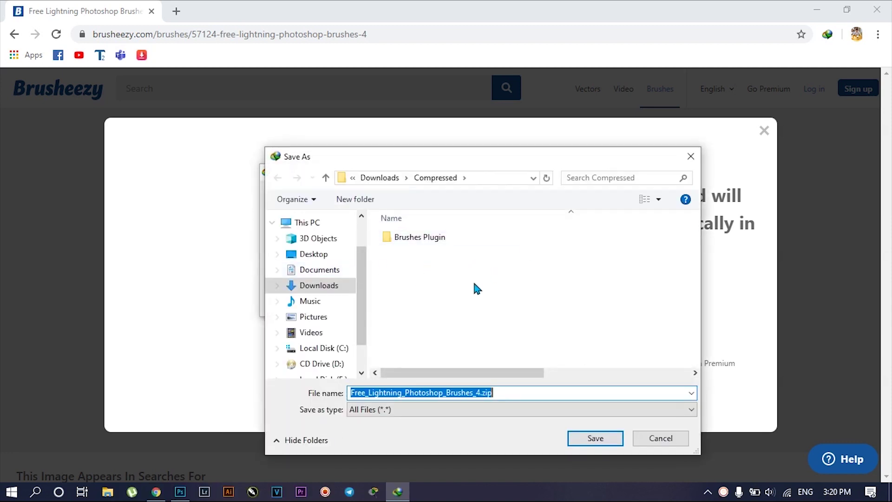
left_click(690, 156)
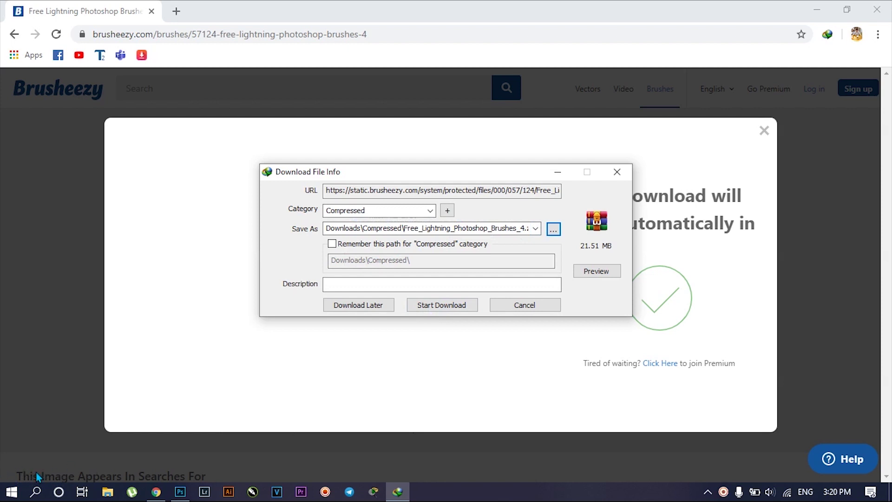
left_click(441, 306)
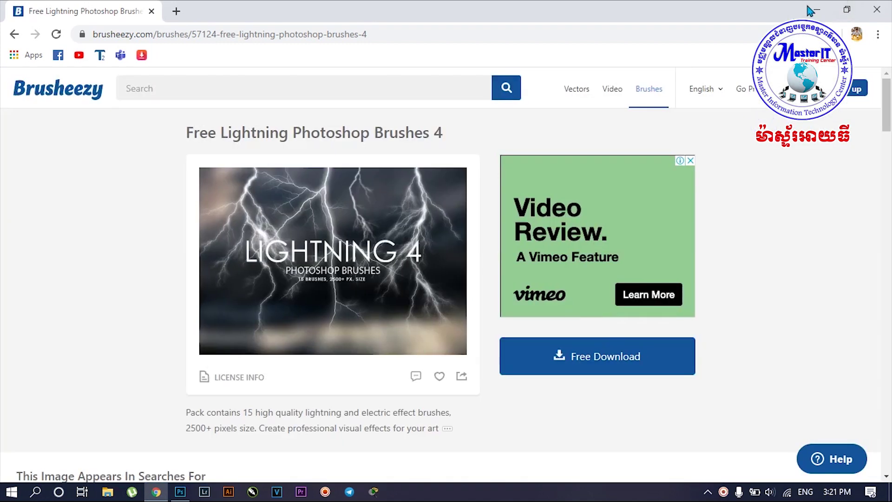
Step: Open File Explorer on the Downloads\Compressed folder
left_click(816, 9)
right_click(382, 210)
left_click(408, 246)
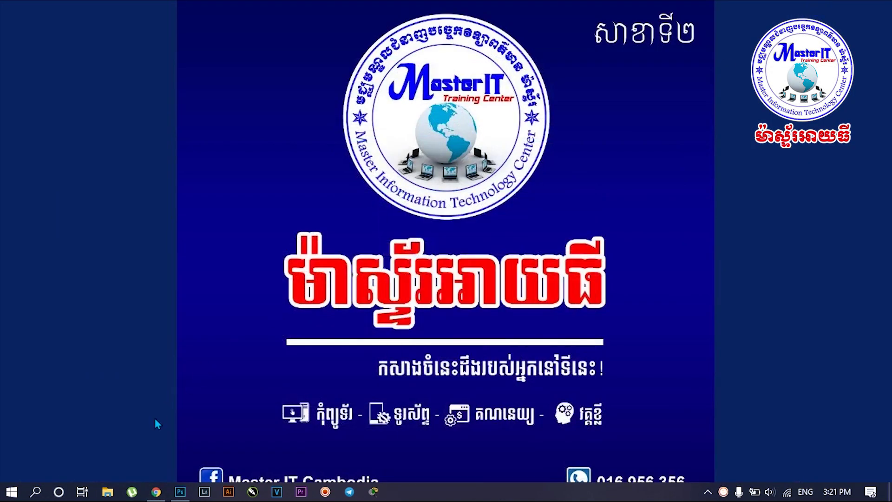
key("super+e")
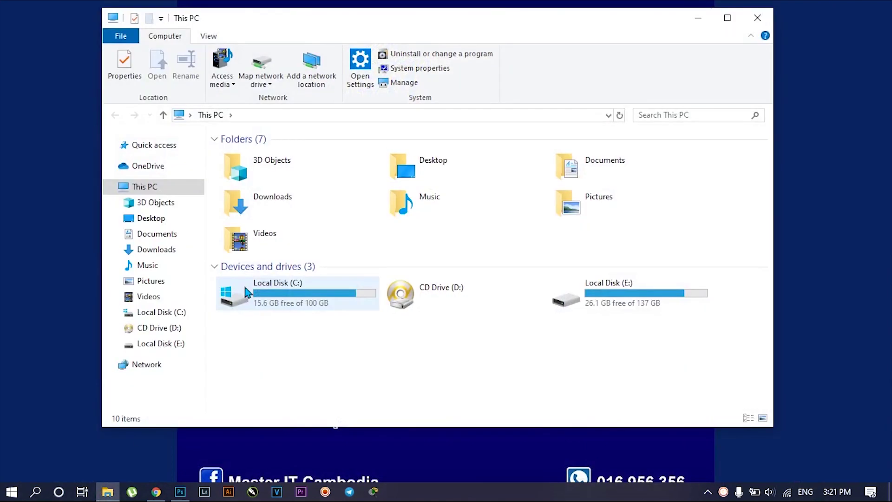
left_click(168, 251)
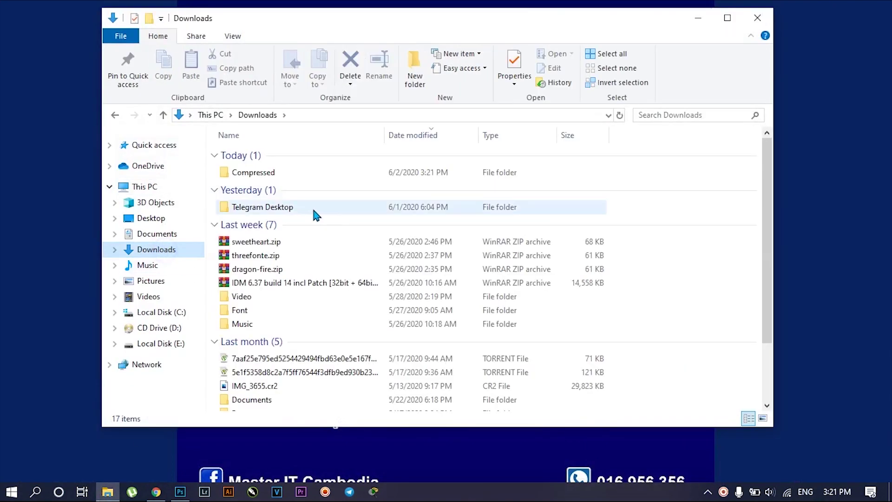
double_click(260, 175)
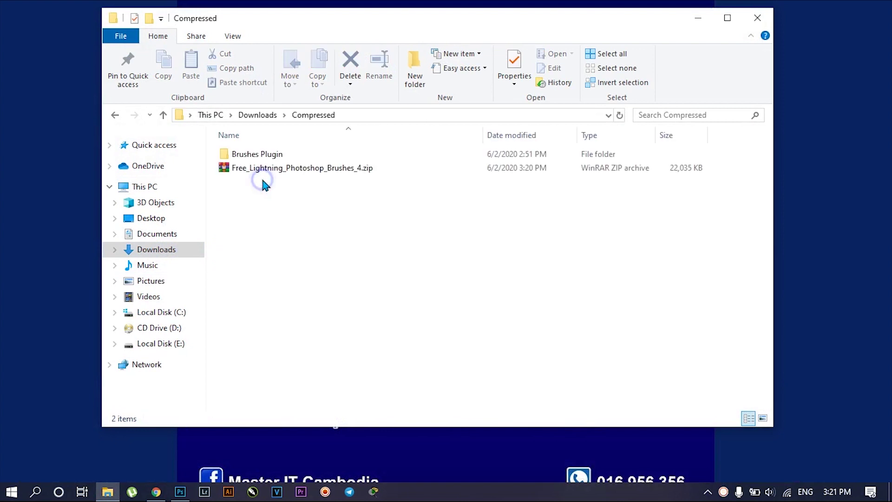
Step: Move the lightning brushes zip into the Brushes Plugin folder and open it
left_click(259, 174)
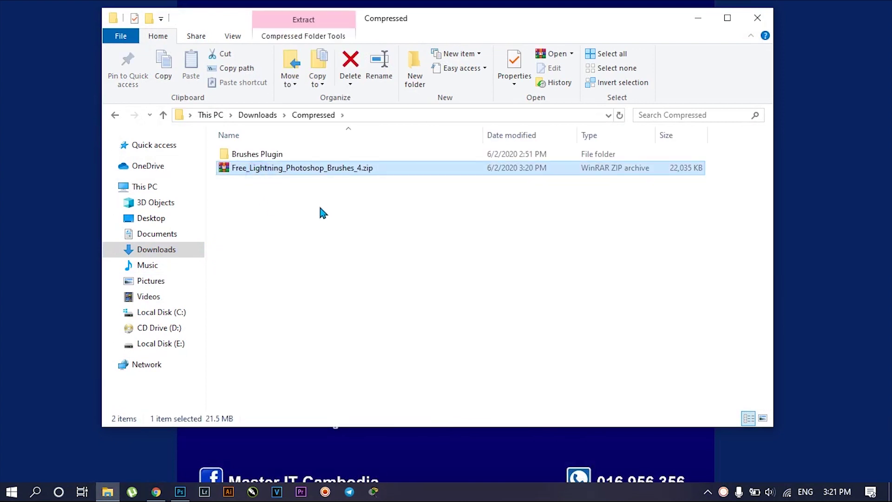
mouse_move(302, 167)
left_click(256, 154)
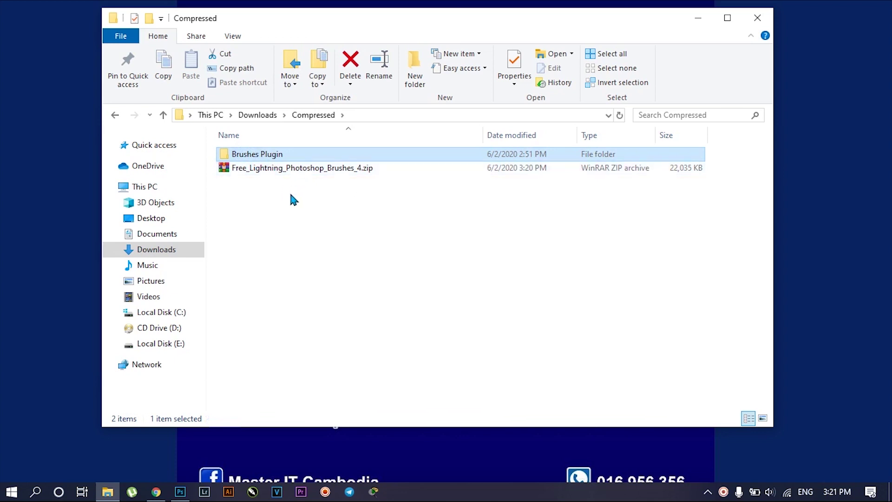
left_click(277, 170)
left_click_drag(277, 171, 271, 158)
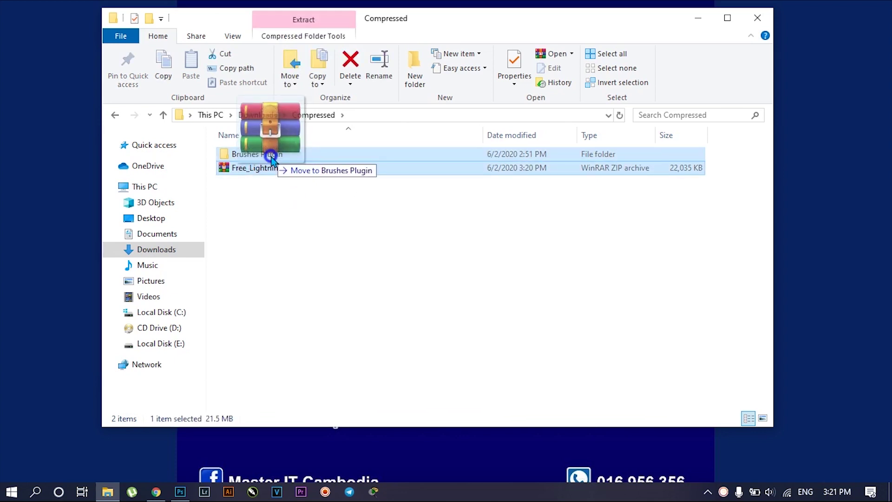
left_click_drag(271, 158, 271, 158)
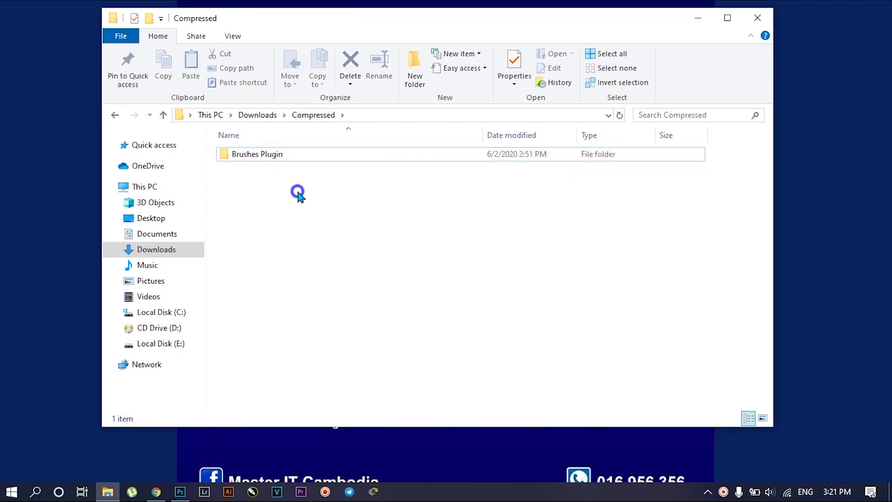
double_click(282, 155)
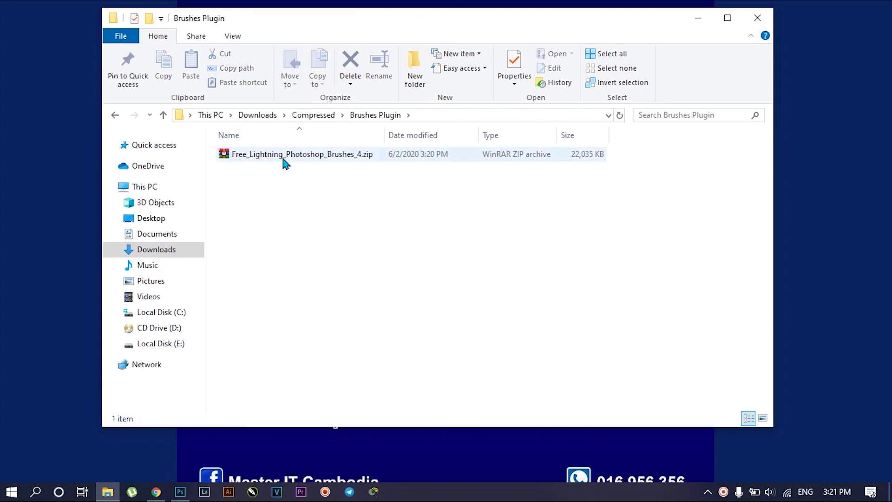
Step: Extract the zip here to get Free Lightning Photoshop Brushes 4.abr, then minimize Explorer
left_click(285, 158)
right_click(284, 159)
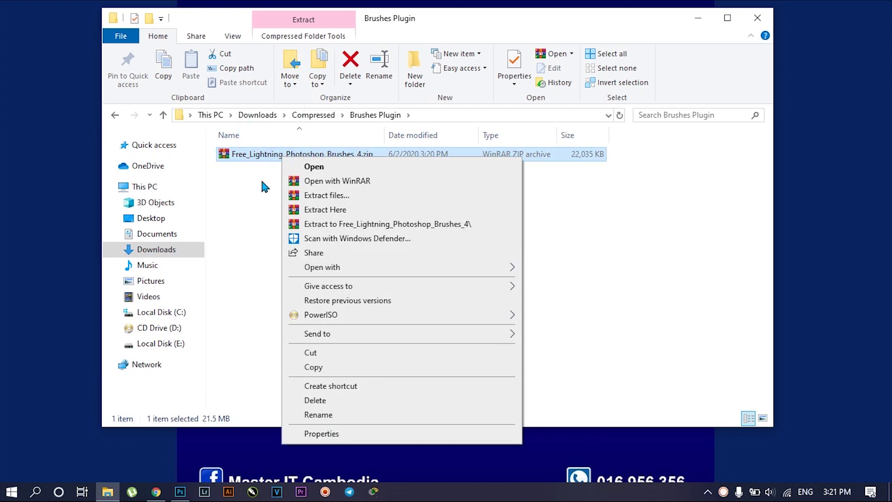
left_click(264, 187)
left_click(260, 158)
right_click(260, 157)
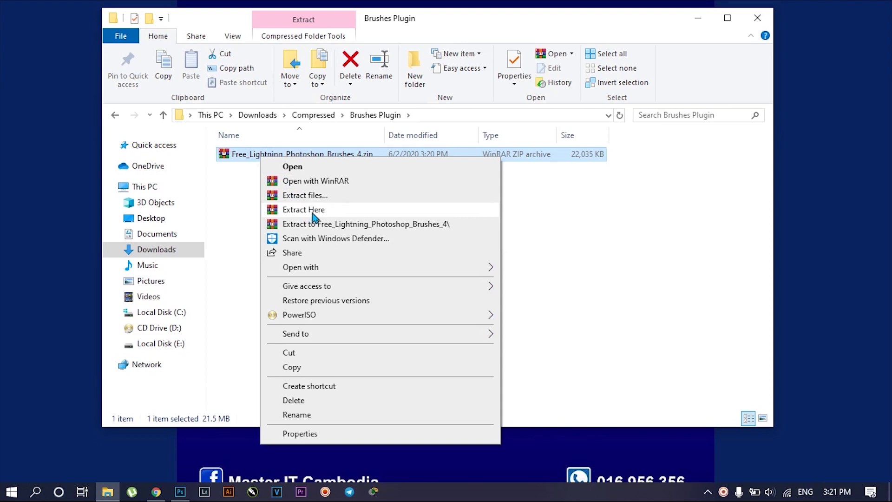
left_click(314, 217)
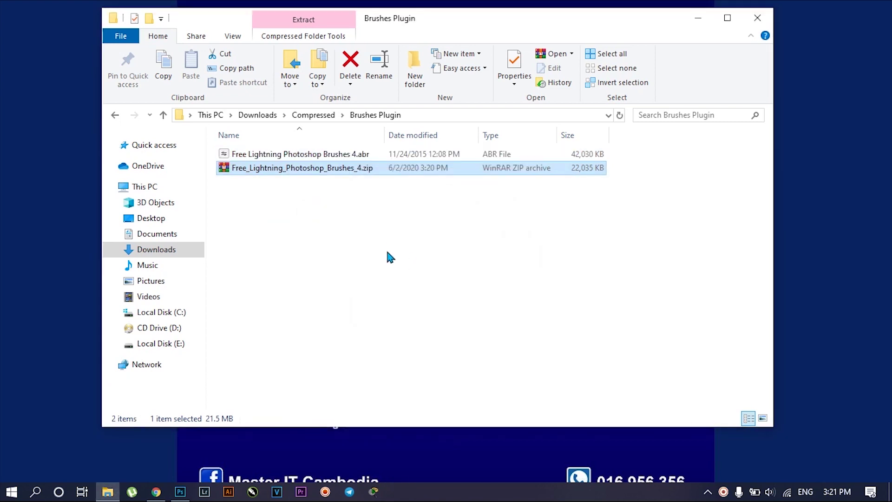
left_click(302, 155)
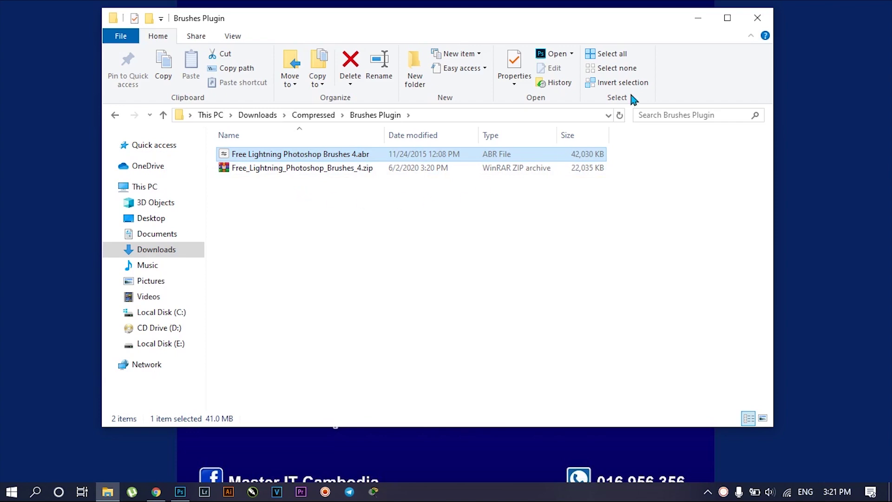
left_click(697, 17)
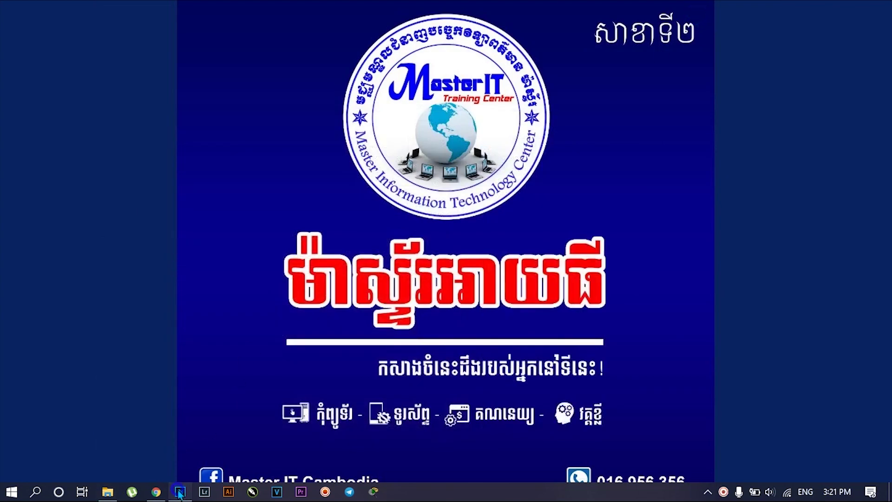
Step: Create a white 1300 × 1450 px, 300 ppi canvas from the recent Custom preset
left_click(180, 491)
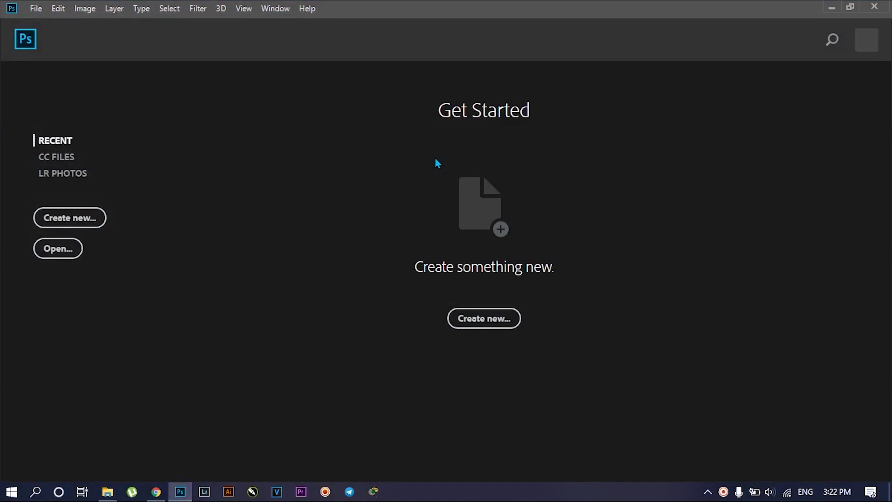
left_click(71, 219)
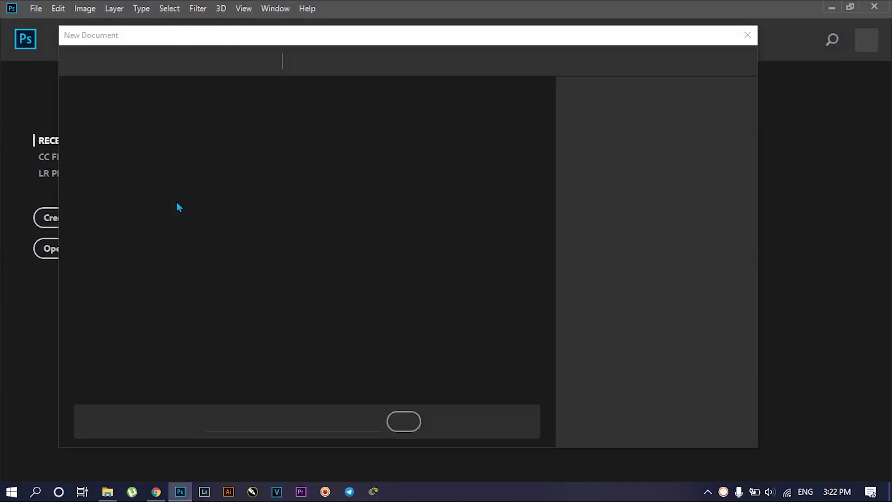
left_click(242, 179)
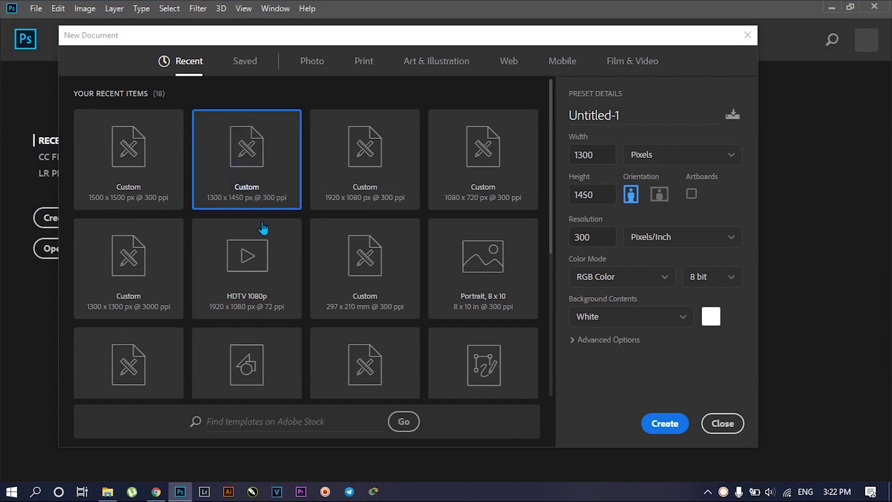
left_click(673, 424)
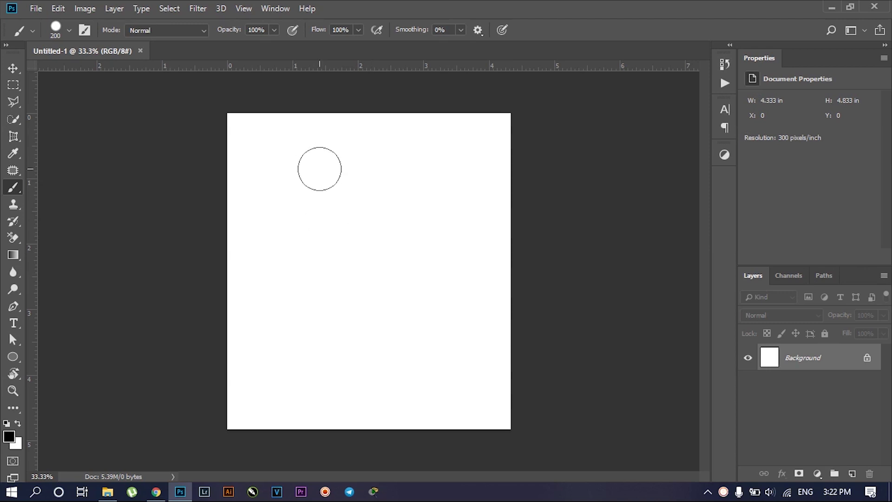
Step: Choose Import Brushes… from the gear menu of the brush preset picker
right_click(320, 168)
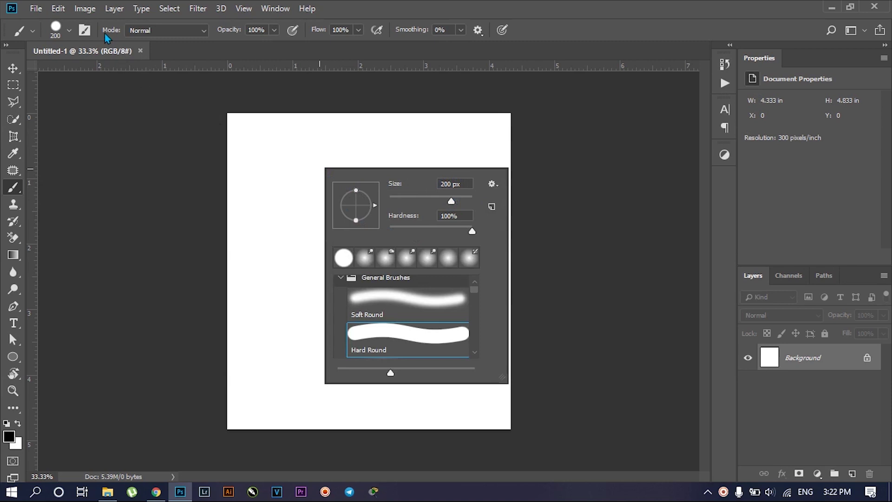
left_click(70, 34)
left_click(70, 33)
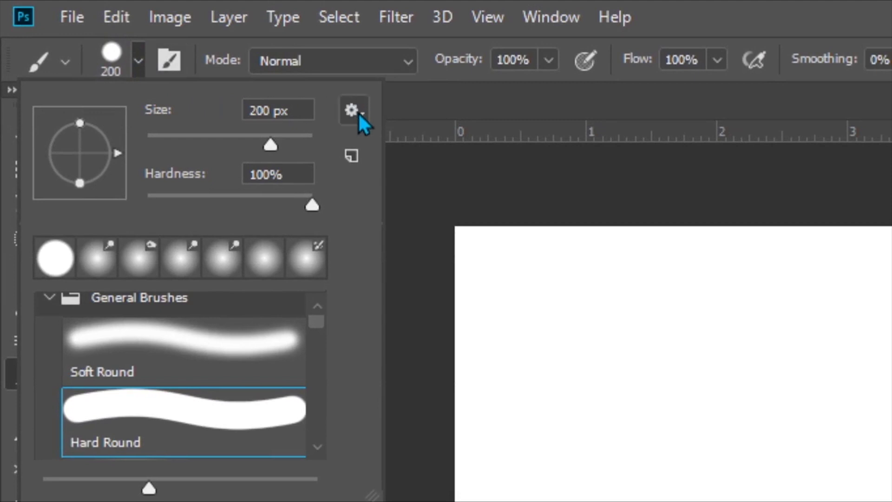
left_click(358, 113)
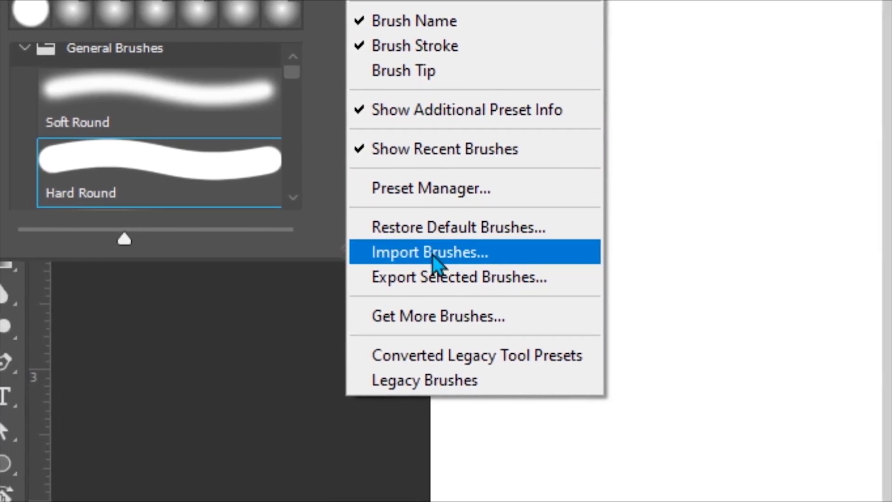
left_click(448, 255)
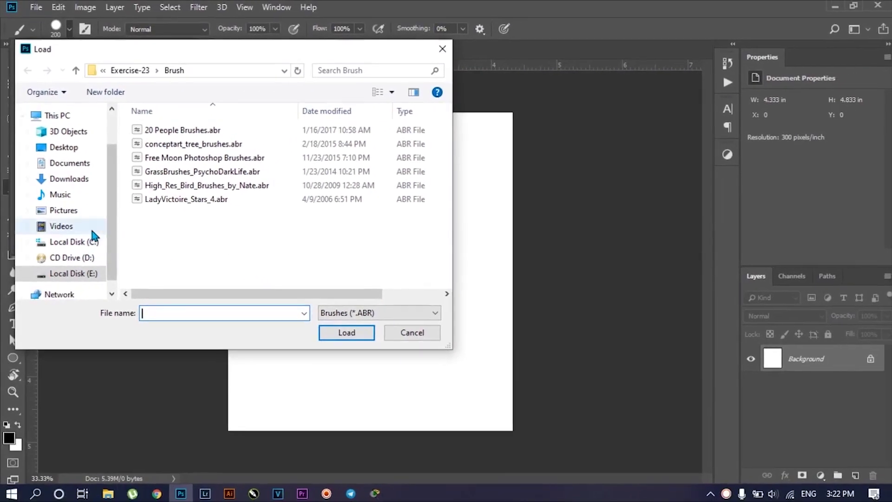
Step: Load Free Lightning Photoshop Brushes 4.abr from Downloads > Compressed > Brushes Plugin into the brush presets
left_click(70, 179)
scroll(257, 168, "down", 5)
scroll(255, 170, "up", 5)
double_click(167, 173)
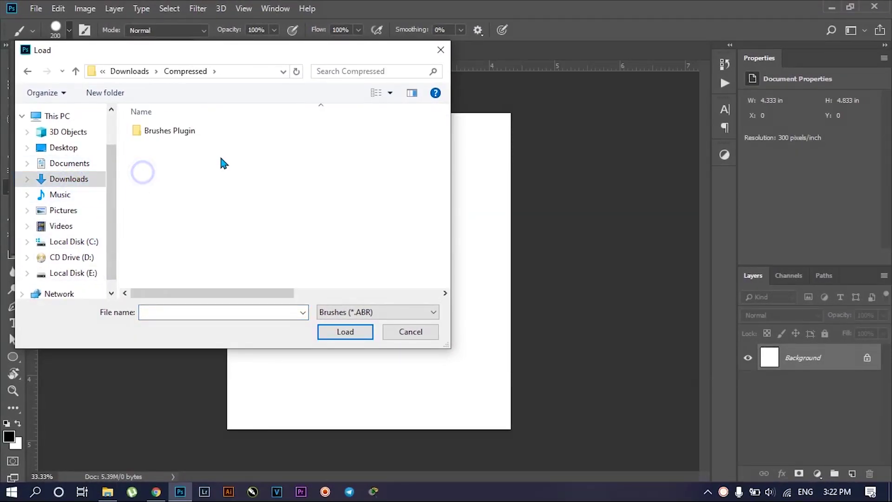
left_click(188, 131)
double_click(190, 131)
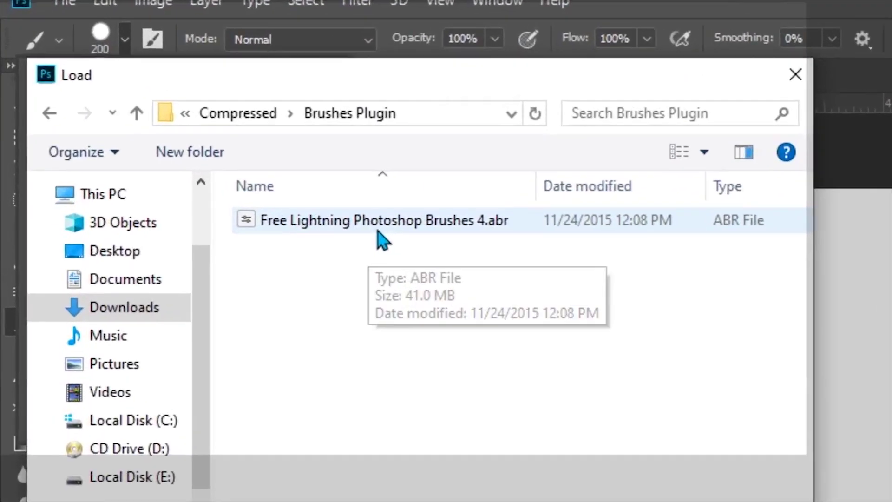
mouse_move(417, 249)
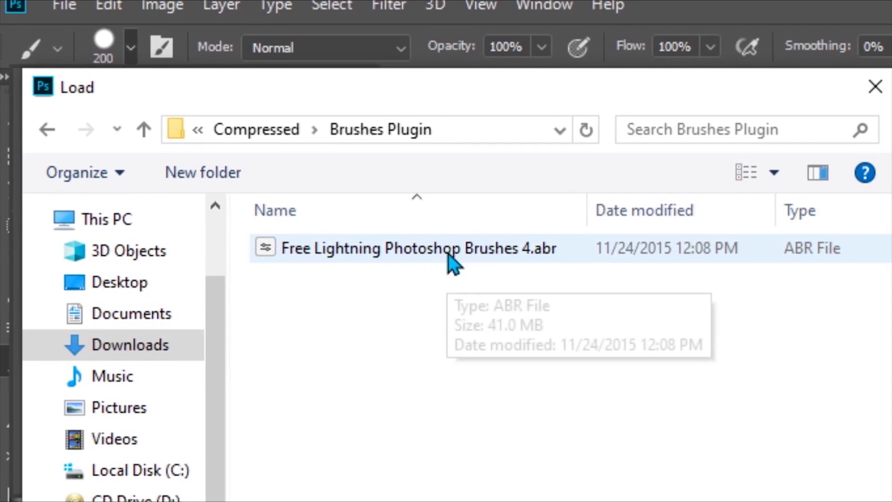
left_click(450, 258)
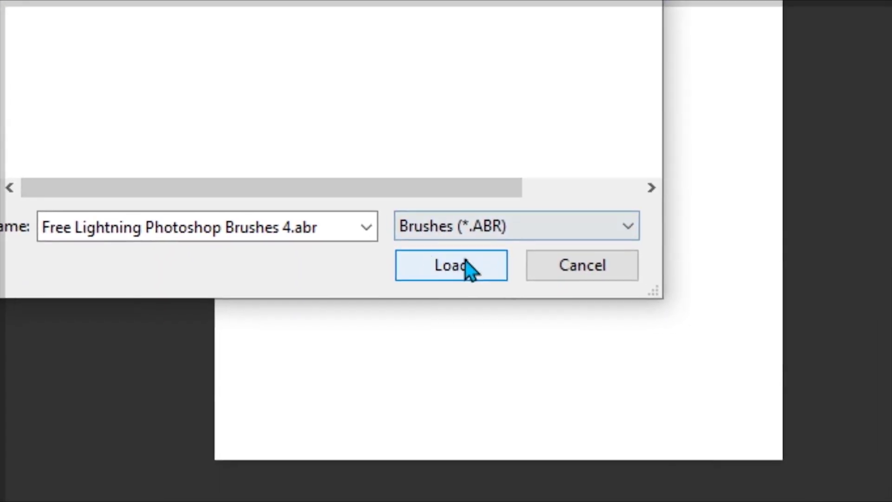
left_click(449, 255)
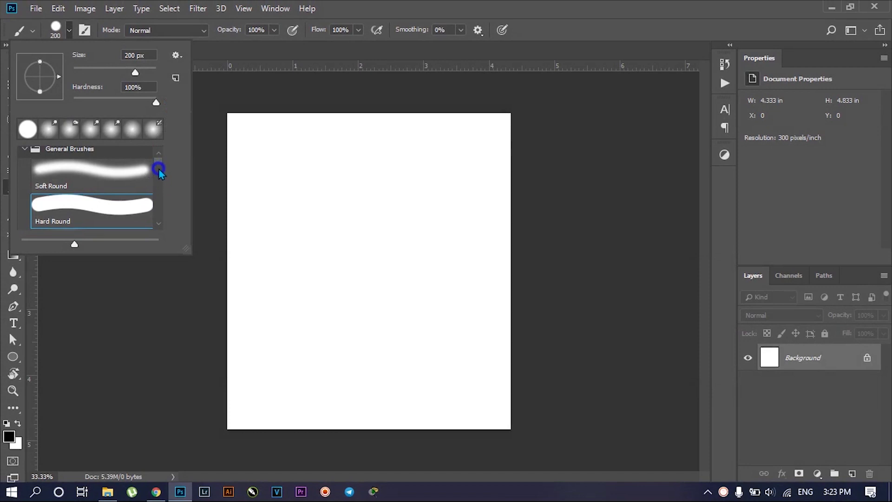
Step: Expand the Free Lightning Photoshop Brushes 4 set and select the Lightning Pack 4 - 7 brush
left_click(158, 224)
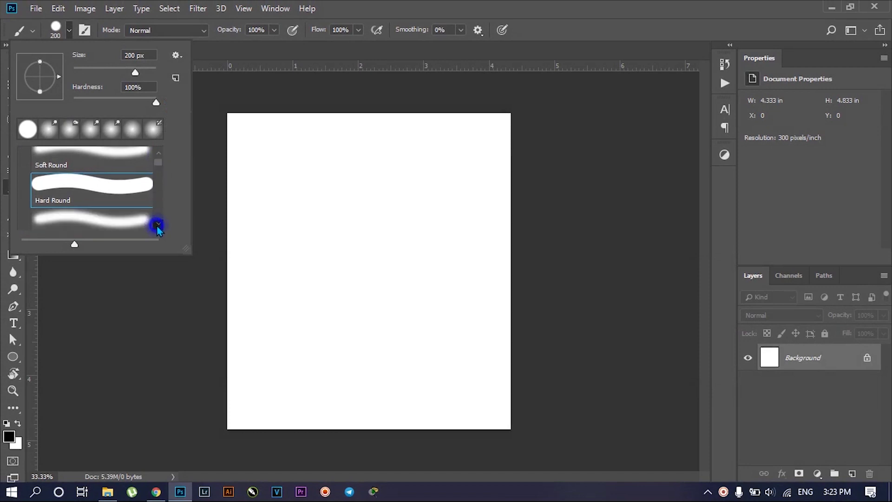
left_click(157, 225)
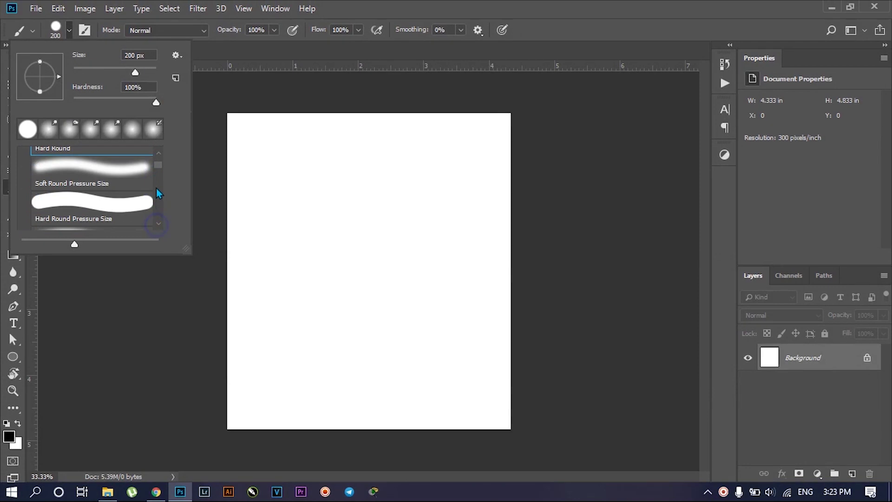
left_click_drag(159, 171, 161, 183)
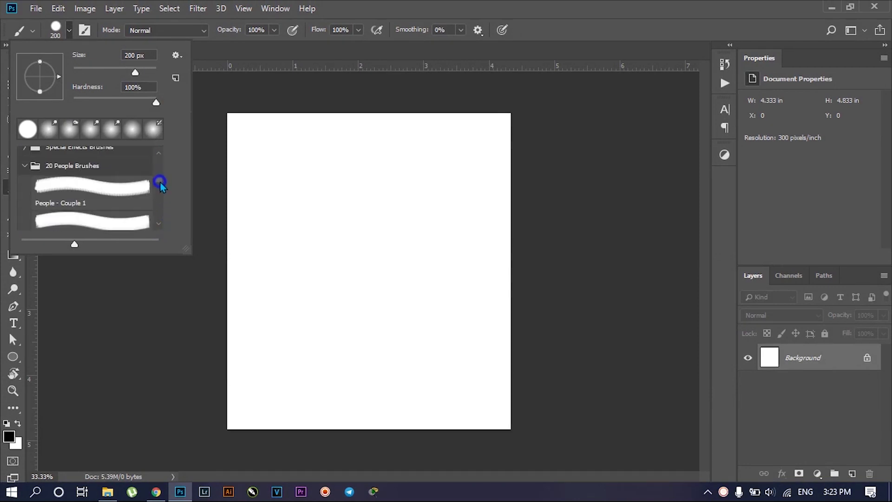
left_click_drag(160, 183, 159, 214)
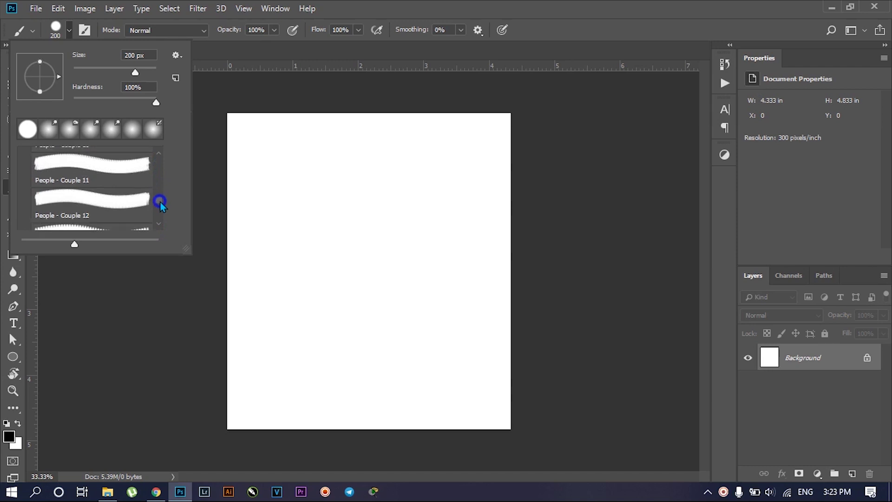
left_click_drag(158, 214, 159, 219)
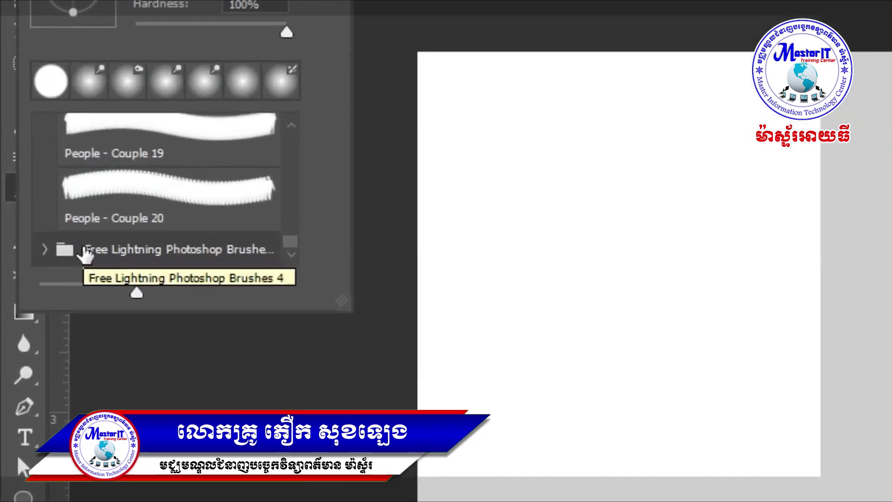
left_click(48, 249)
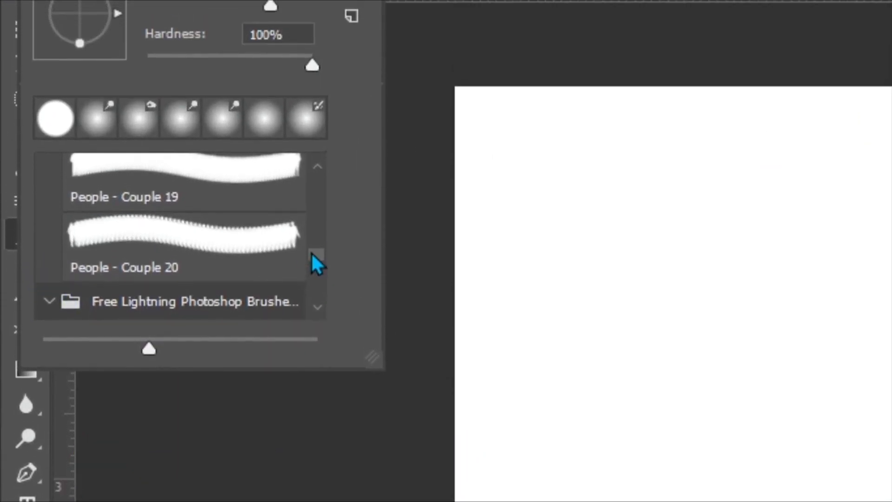
left_click(310, 256)
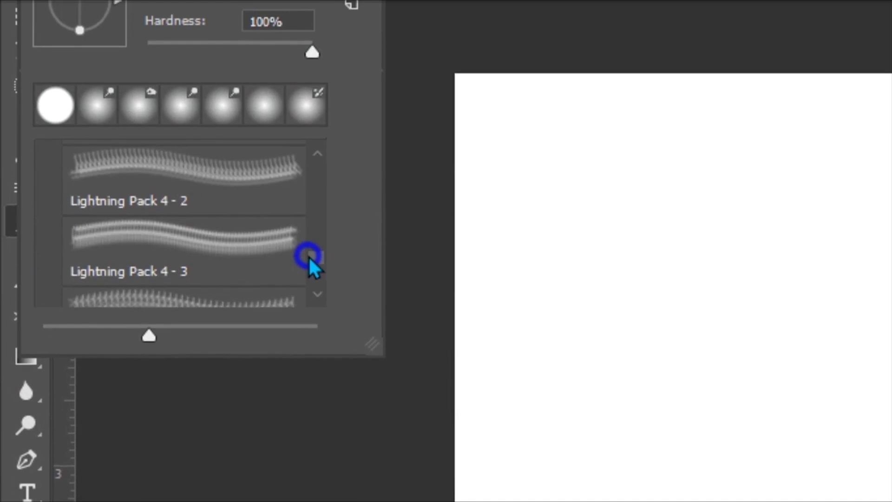
left_click(199, 251)
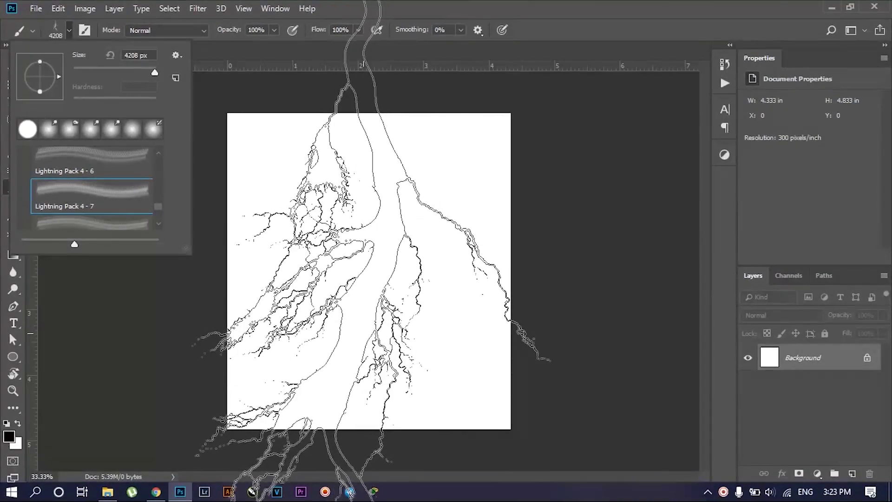
Step: Shrink the lightning brush to 800 px and stamp three black bolts across the canvas
key("Return")
key("bracketleft")
key("bracketleft")
key("bracketleft")
key("bracketleft")
key("bracketleft")
key("bracketleft")
key("bracketleft")
key("bracketleft")
key("bracketleft")
key("bracketleft")
key("bracketleft")
key("bracketleft")
key("bracketleft")
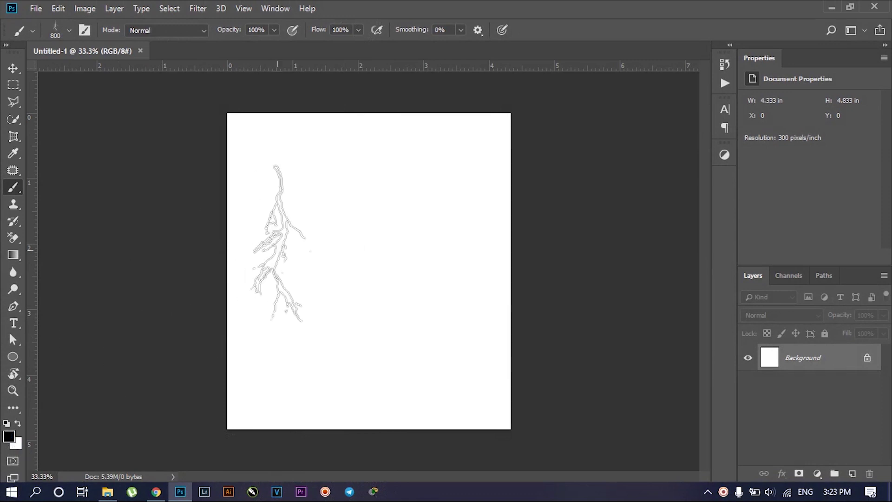
left_click(353, 229)
left_click(428, 225)
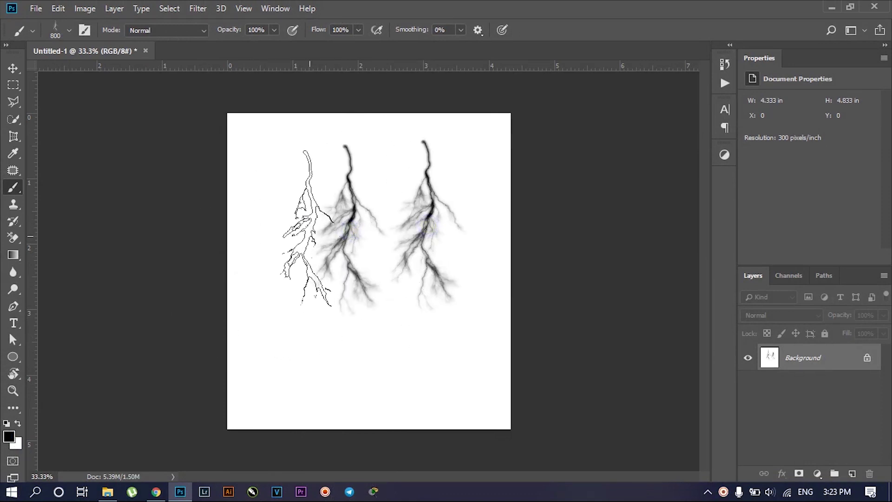
left_click(302, 230)
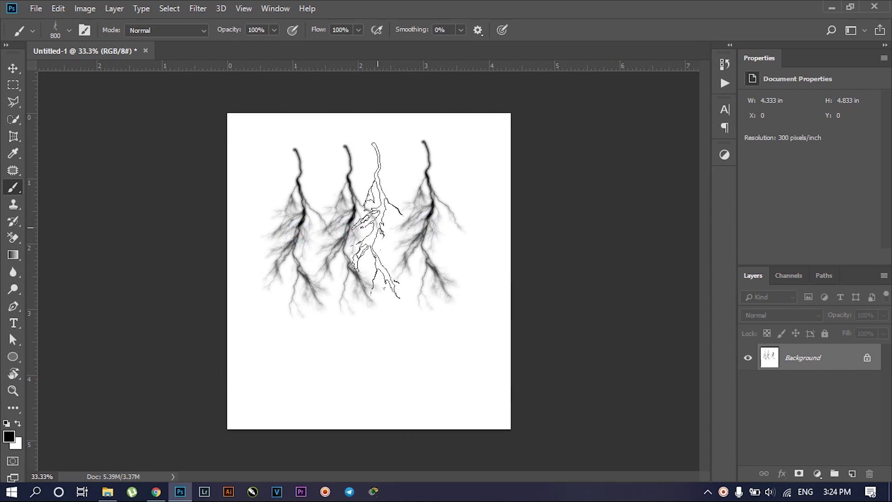